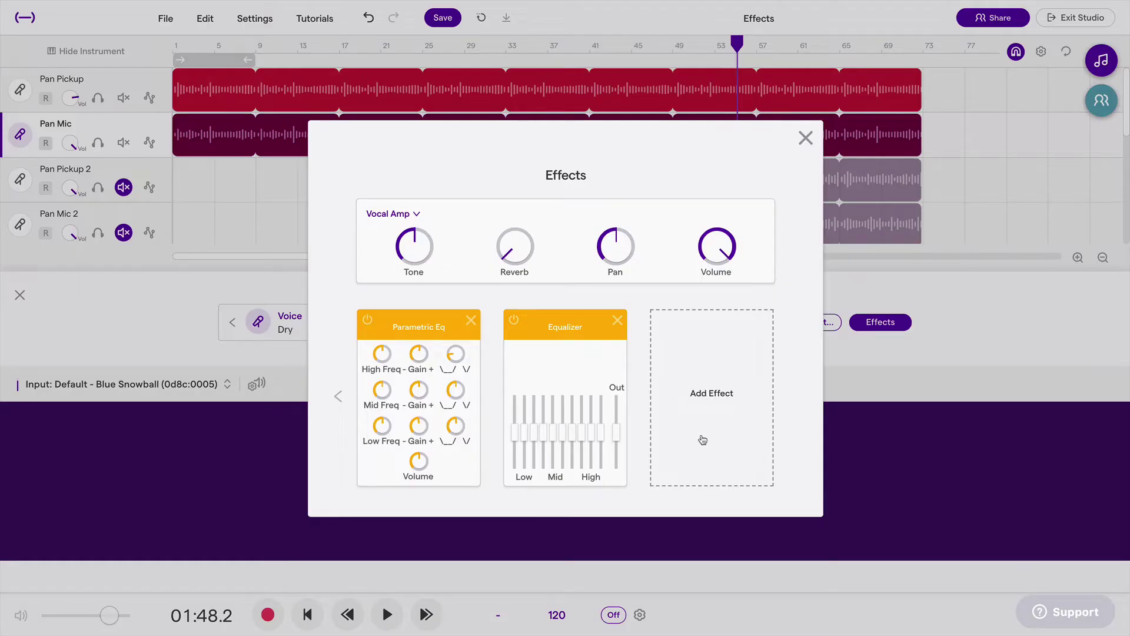
left_click(708, 401)
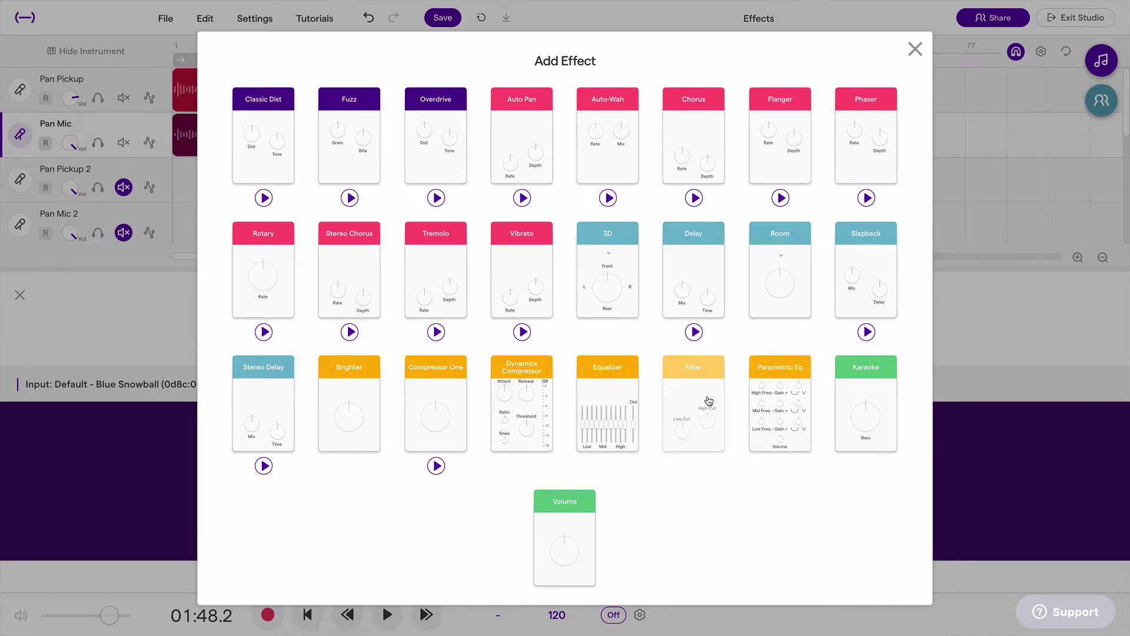
left_click(709, 401)
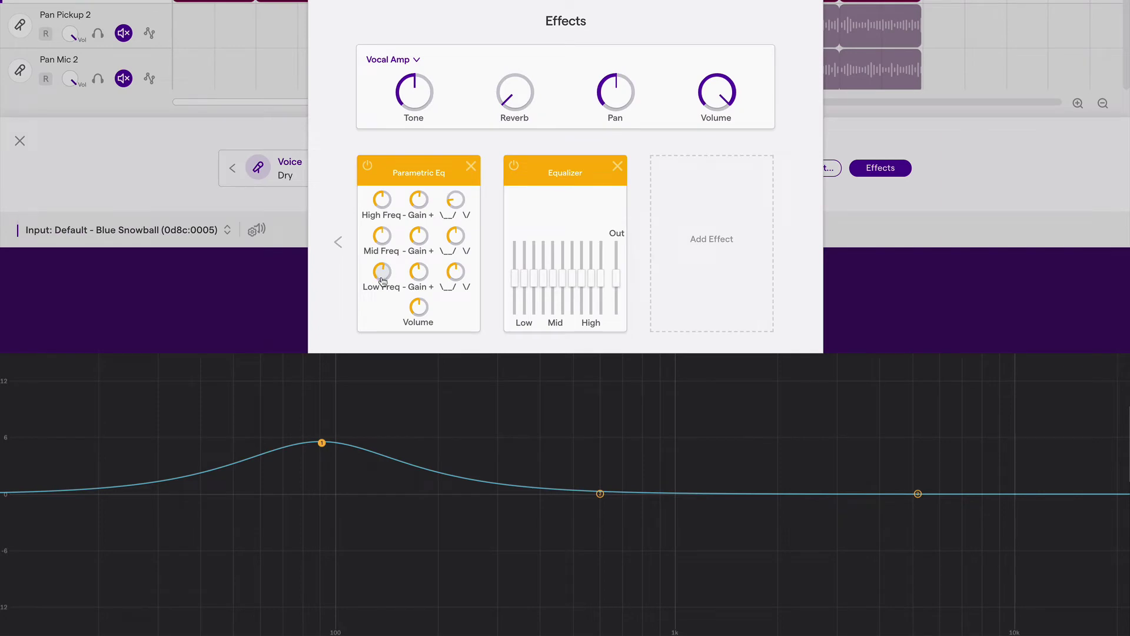
- Move the Parametric Eq low band near 100 Hz, boost it to about 9 dB, and reshape its Q
left_click_drag(383, 271, 416, 277)
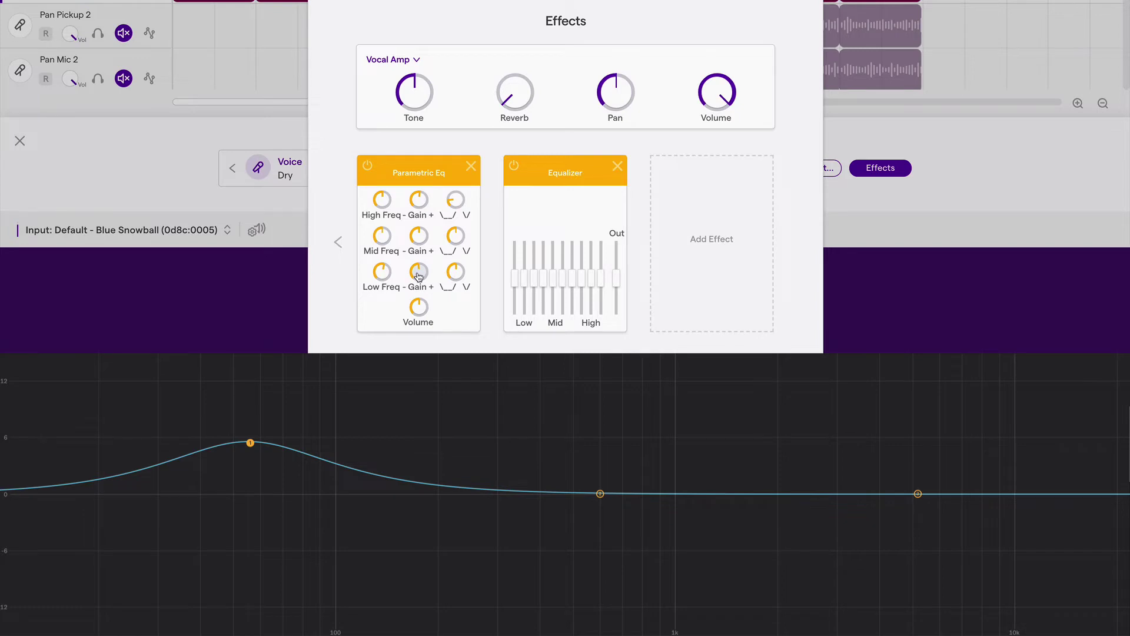
mouse_move(418, 274)
left_mouse_down()
mouse_move(420, 427)
mouse_move(418, 186)
mouse_move(417, 263)
left_mouse_up()
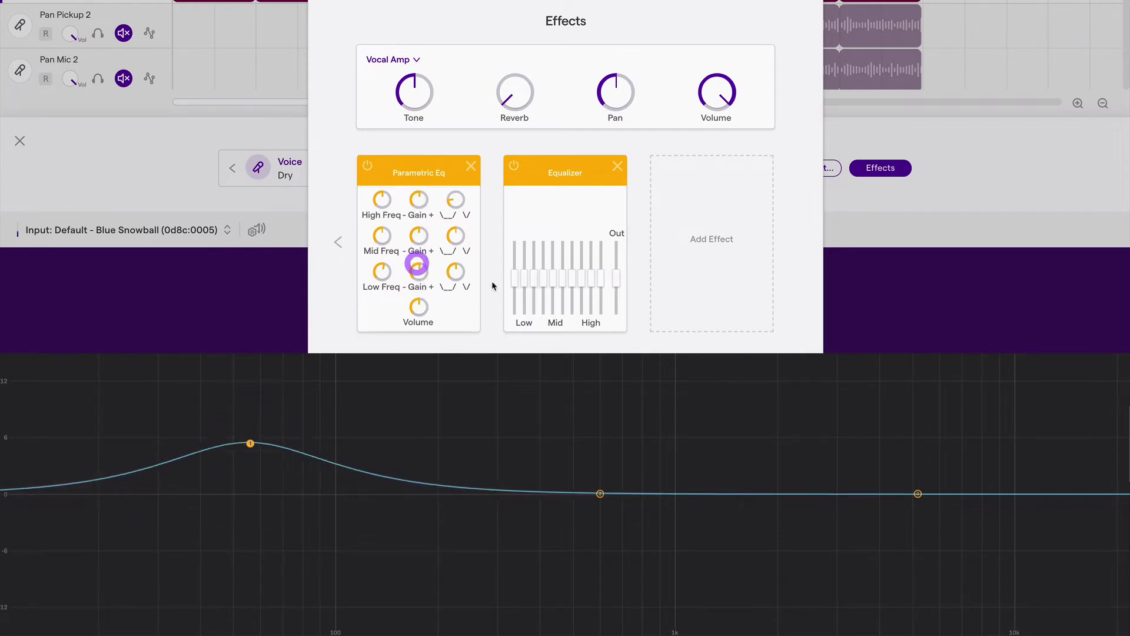
left_click(457, 278)
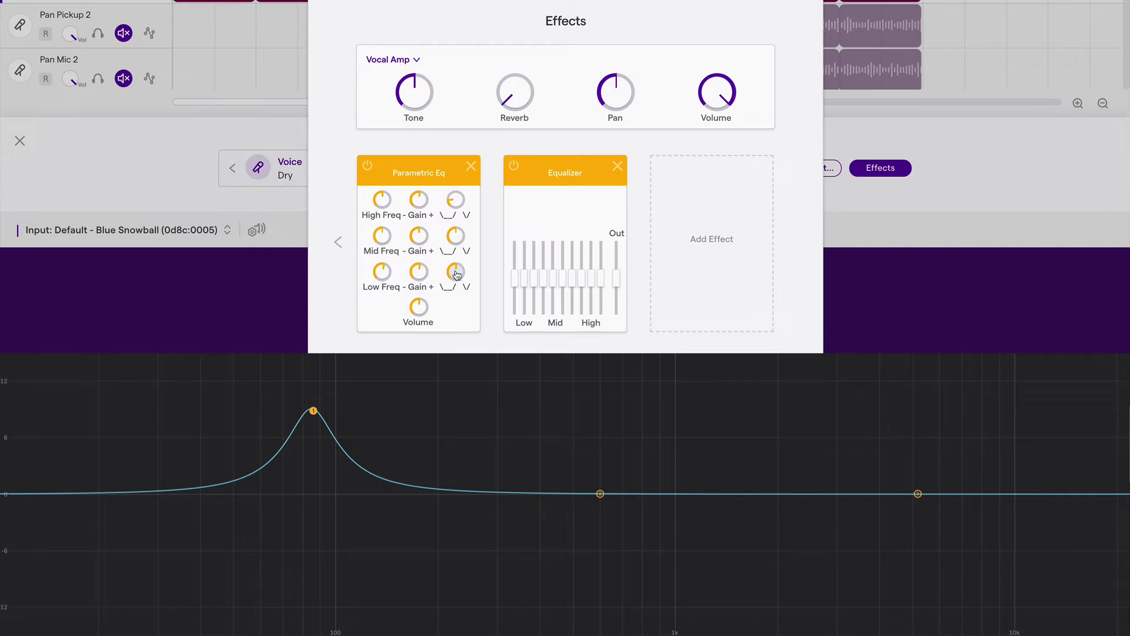
mouse_move(457, 277)
left_mouse_down()
mouse_move(461, 328)
mouse_move(444, 149)
mouse_move(456, 271)
left_mouse_up()
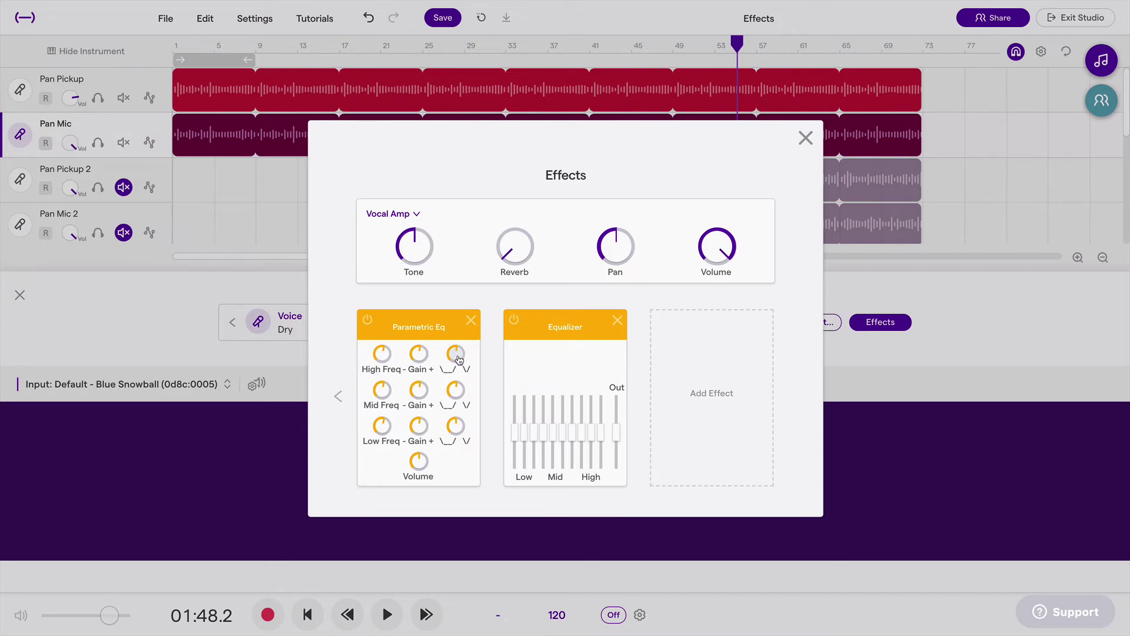
- Push the seventh Equalizer band to maximum and lower the Parametric Eq high-band Q
left_click(469, 192)
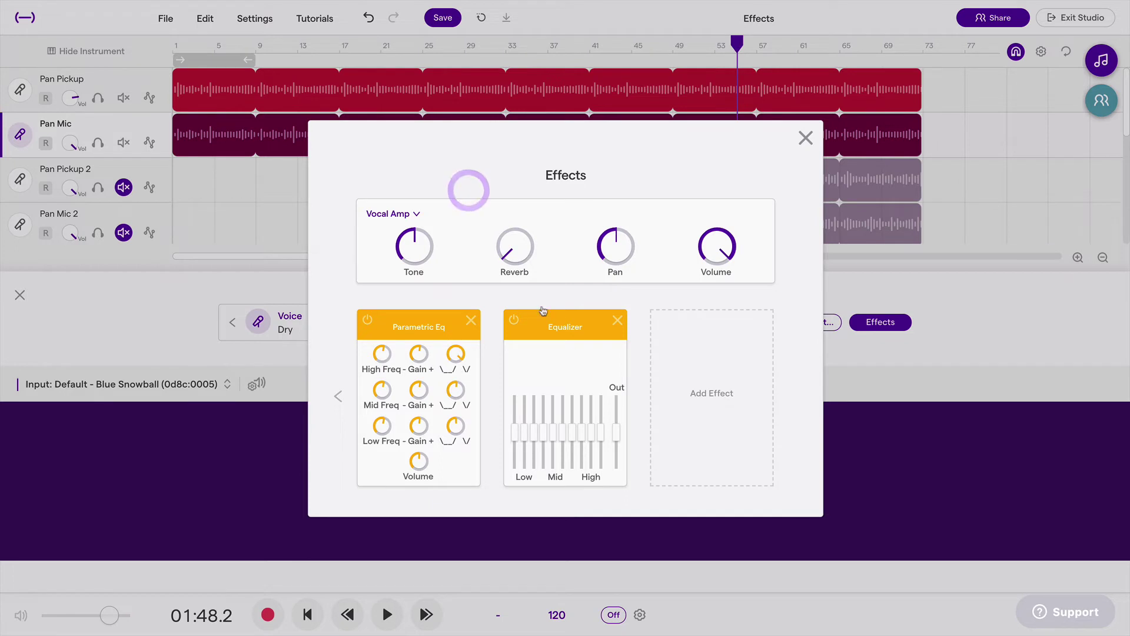
left_click_drag(590, 434, 591, 397)
left_click(591, 328)
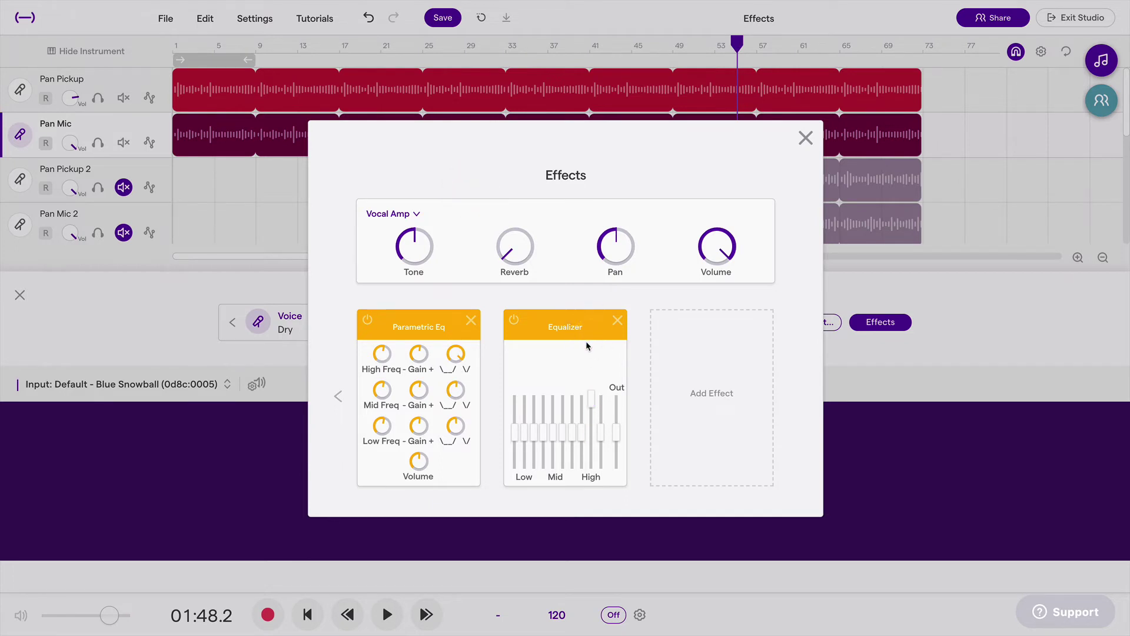
left_click_drag(456, 353, 460, 461)
- Raise the eighth and tenth Equalizer bands to test them
left_click_drag(582, 435, 580, 353)
left_click(577, 320)
left_click_drag(599, 434, 606, 362)
left_click(593, 328)
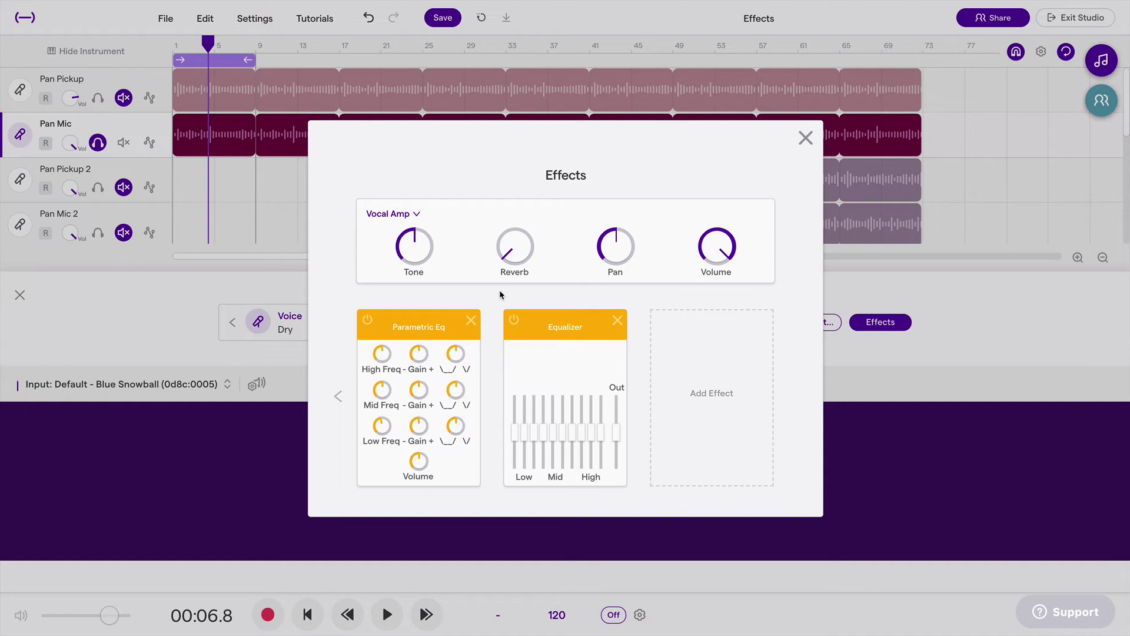
- Play the song from the start while raising the high band's gain and frequency
left_click(455, 354)
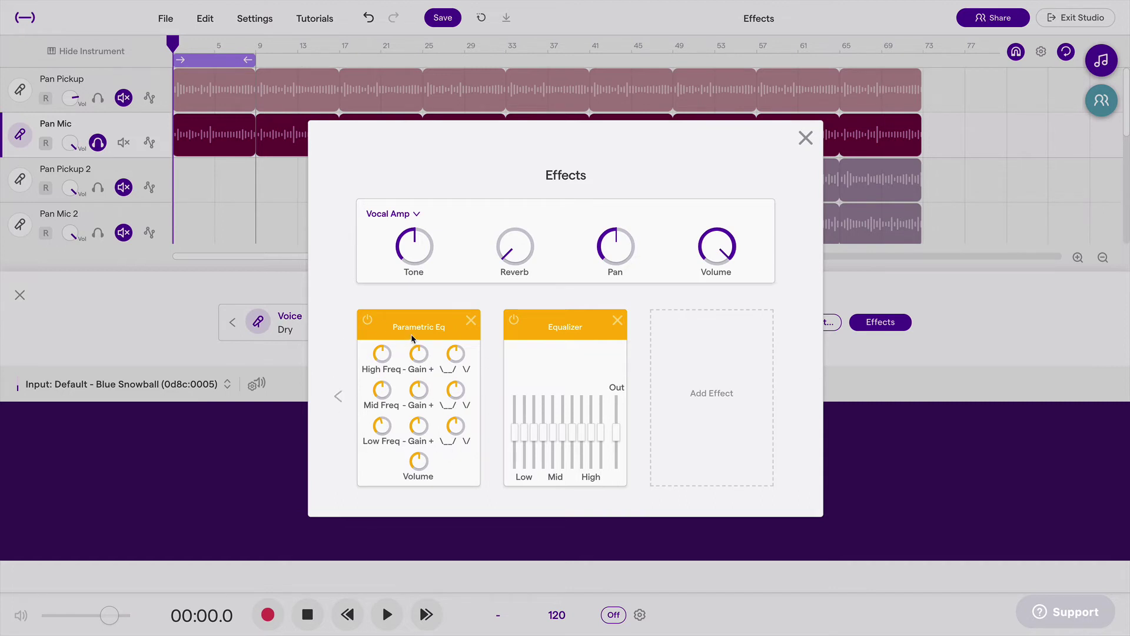
key("space")
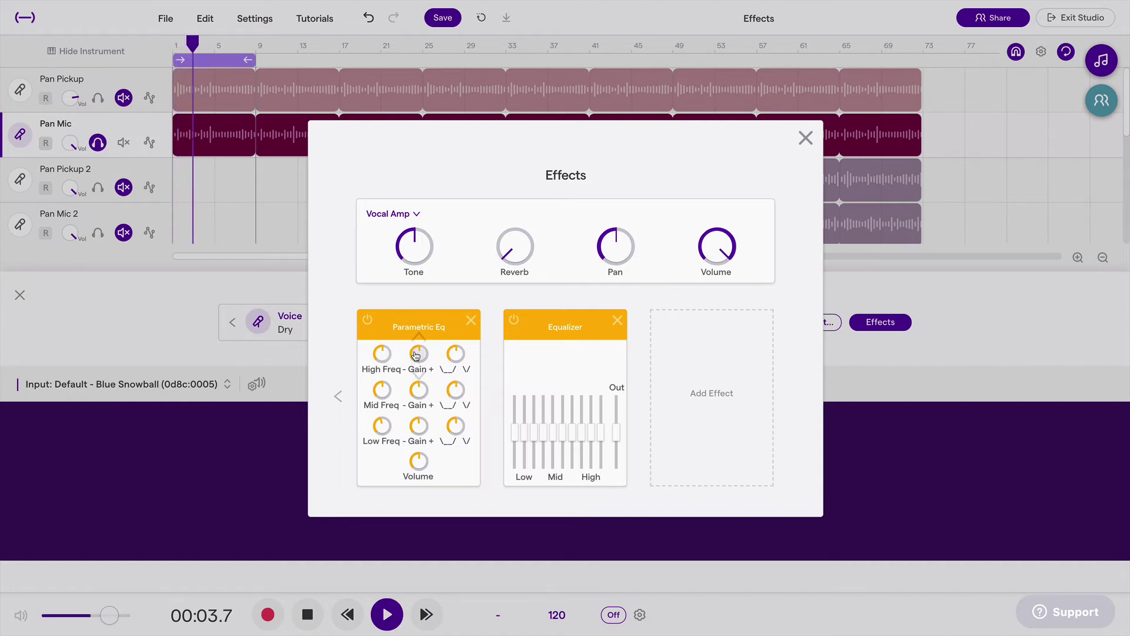
left_click_drag(416, 354, 420, 297)
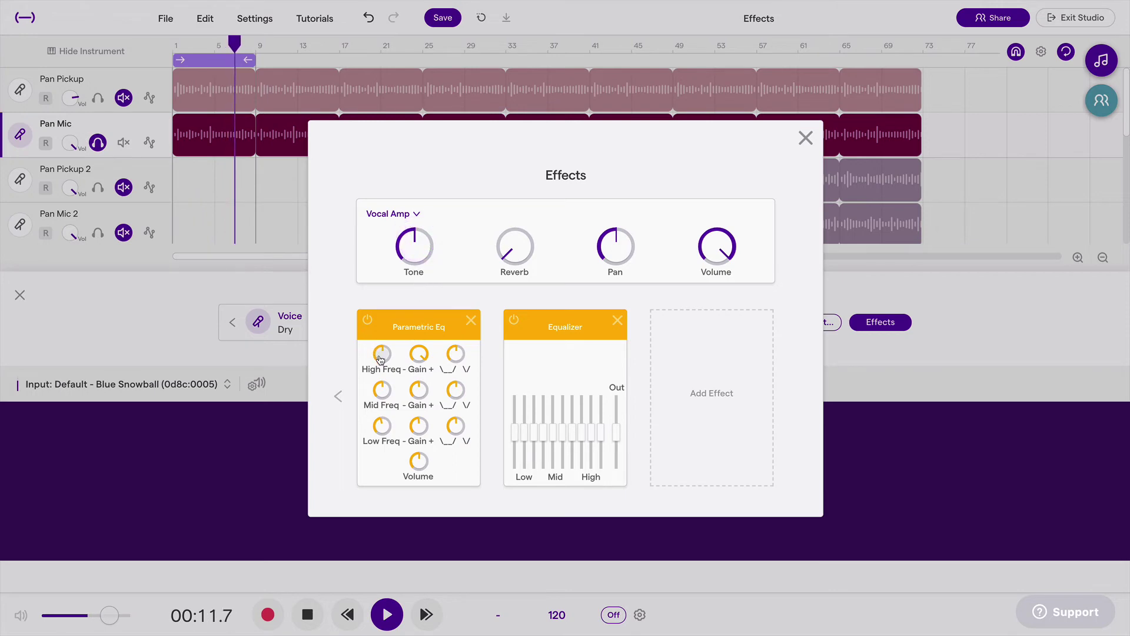
left_click_drag(380, 360, 380, 307)
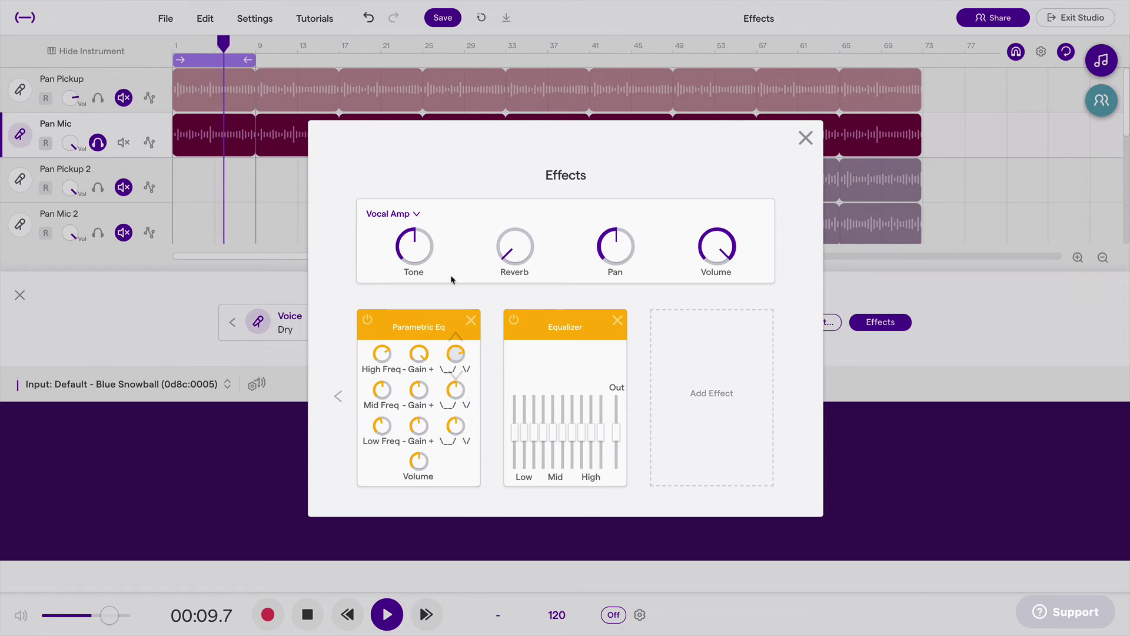
- Lower the Parametric Eq high band's gain during playback
left_click(451, 203)
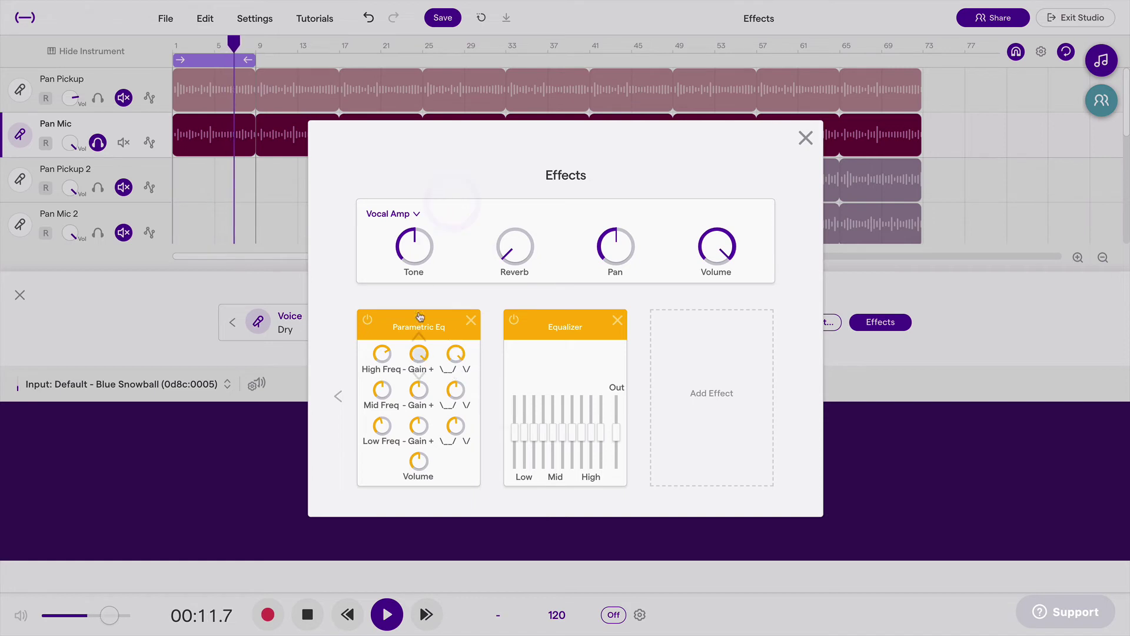
left_click(418, 260)
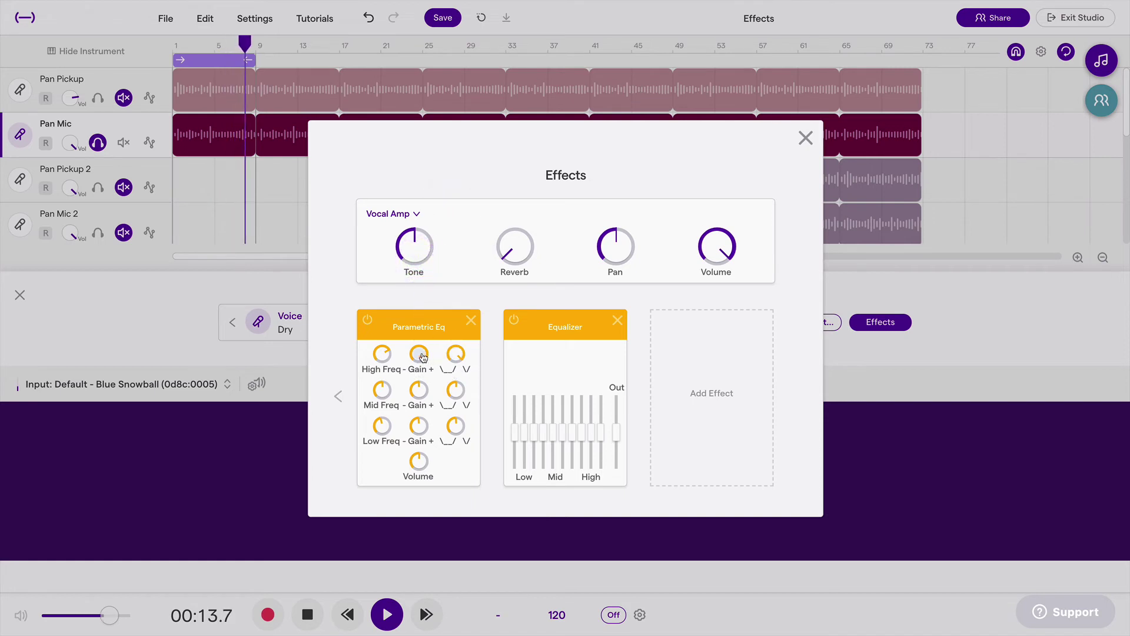
left_click_drag(423, 357, 419, 429)
- Tweak the Parametric Eq high band's frequency, Q and gain while the loop plays
left_click_drag(420, 496, 419, 489)
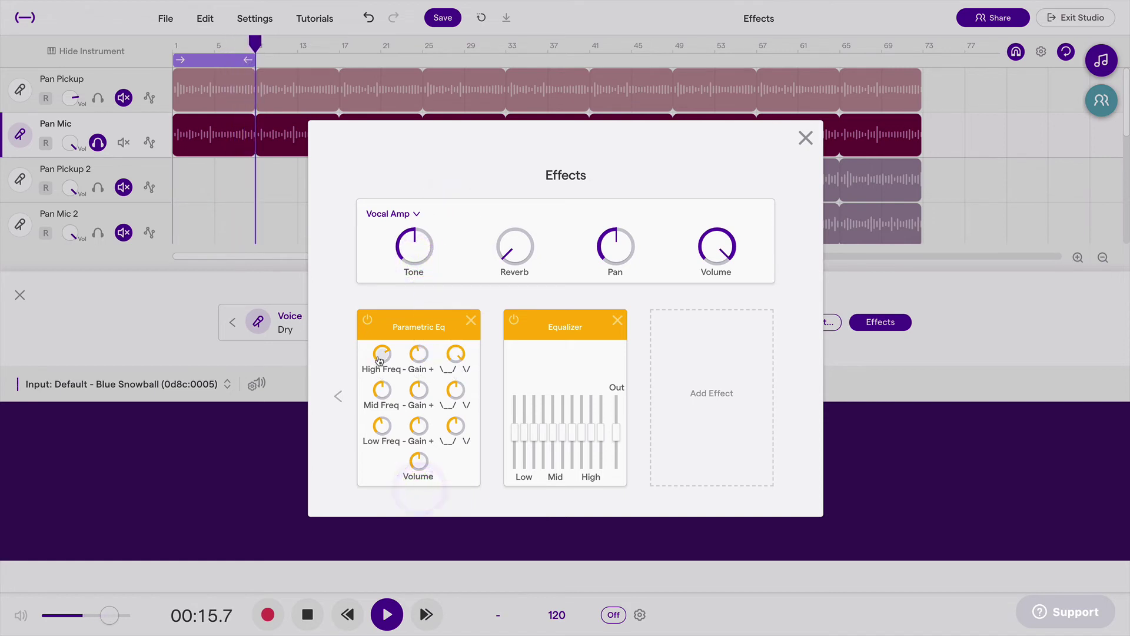
left_click_drag(382, 354, 385, 416)
left_click_drag(456, 353, 456, 439)
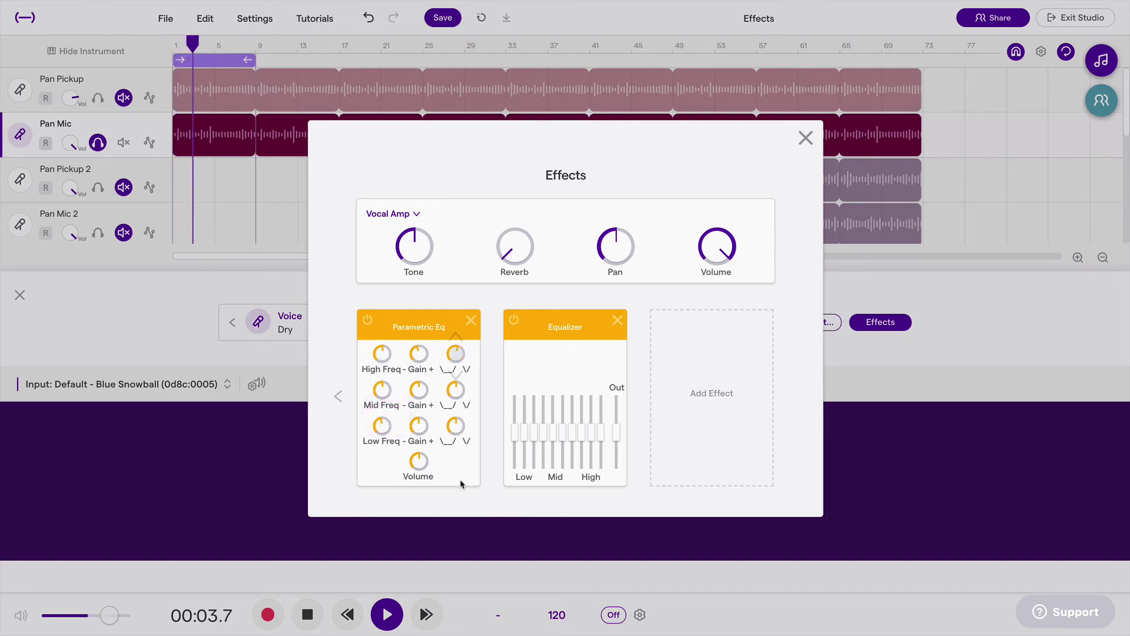
left_click_drag(461, 485, 463, 485)
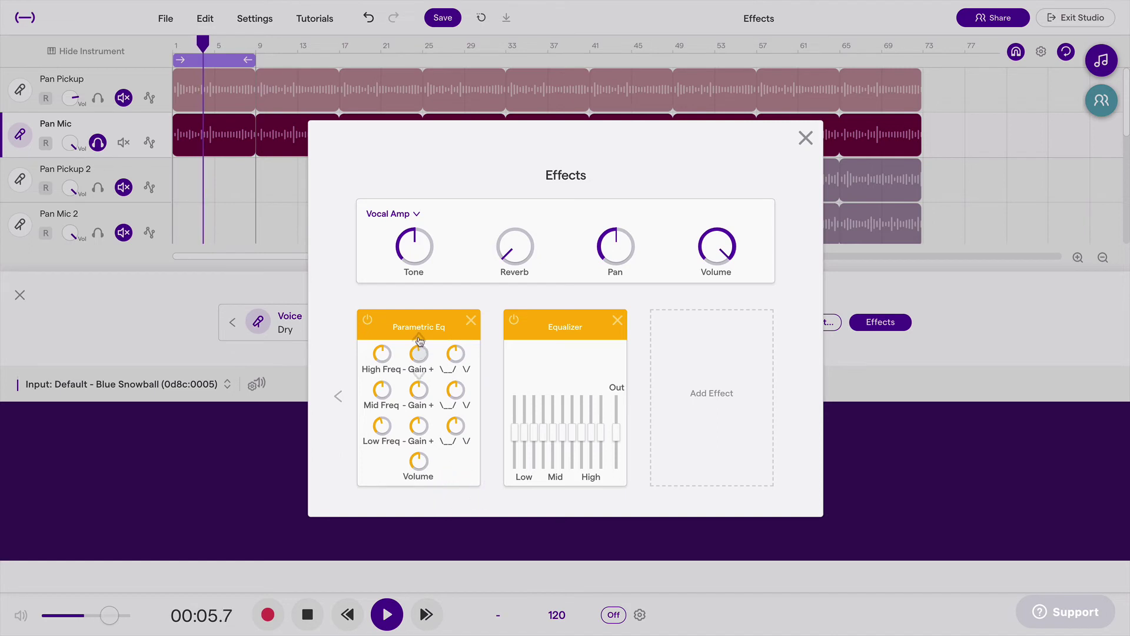
left_click_drag(420, 340, 419, 330)
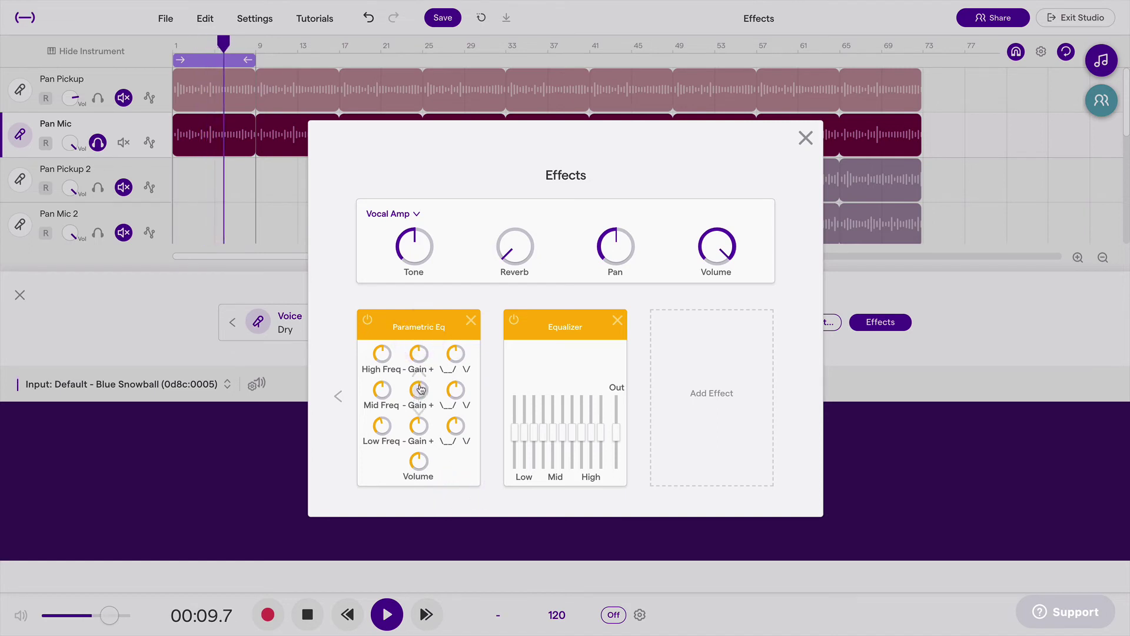
- Adjust the mid band's gain and frequency knobs during playback
left_click_drag(421, 398, 421, 288)
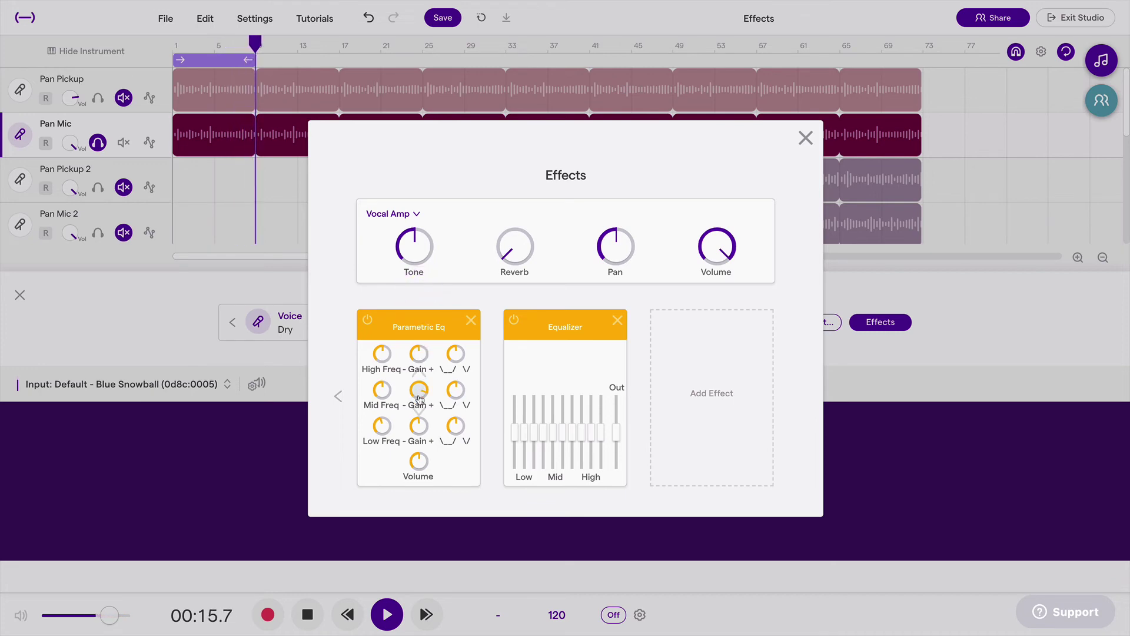
left_click_drag(420, 405, 414, 393)
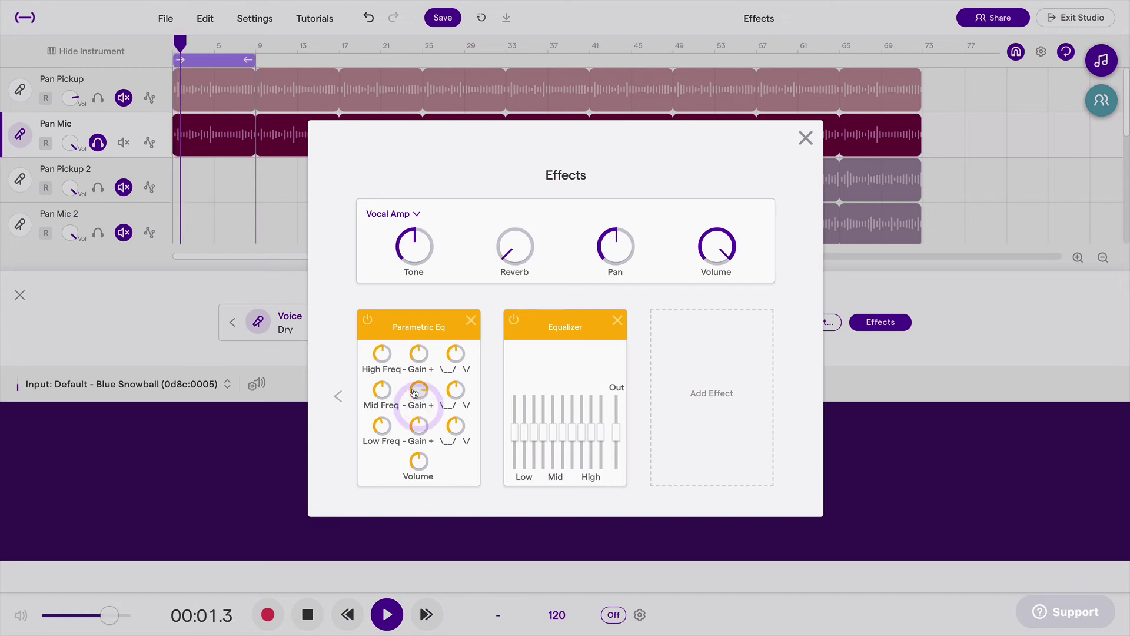
left_click(382, 389)
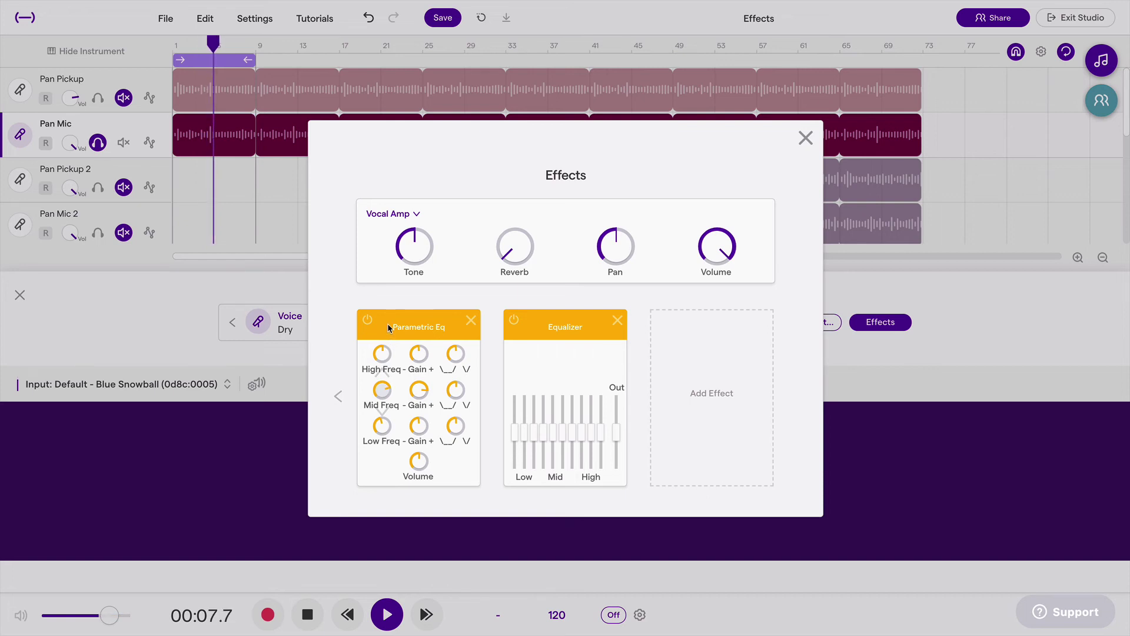
left_click(419, 390)
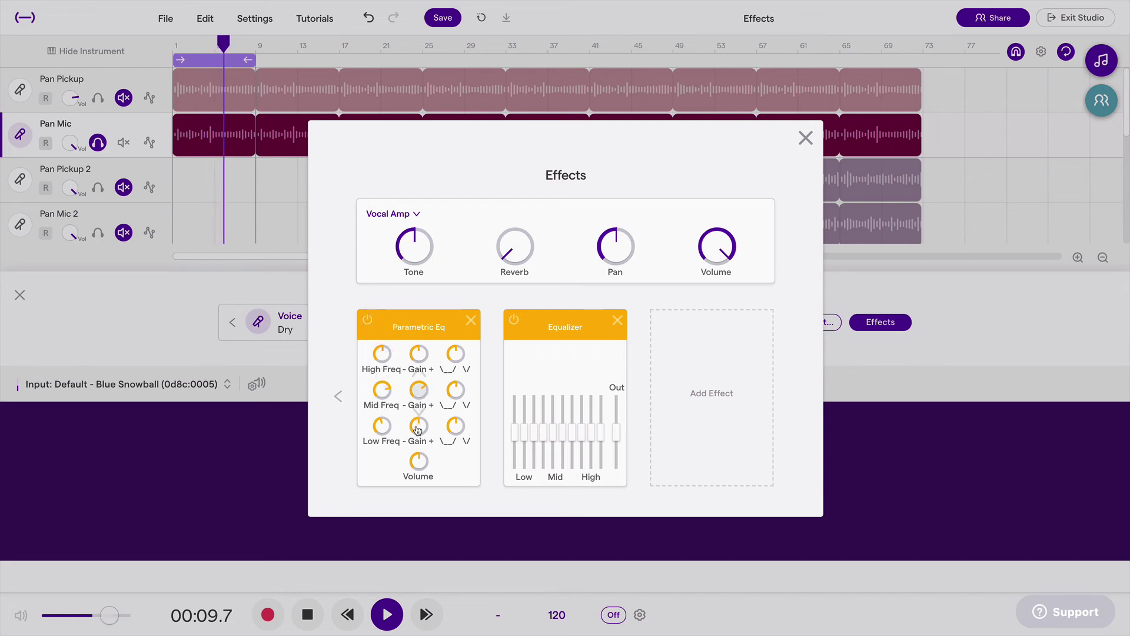
left_click(418, 428)
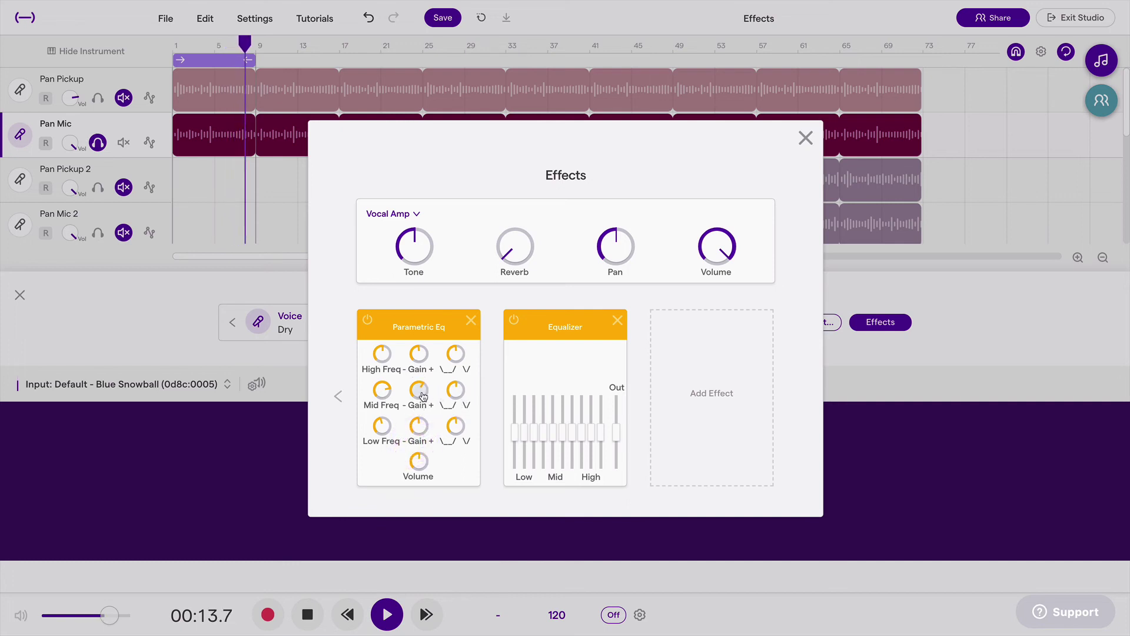
left_click(423, 391)
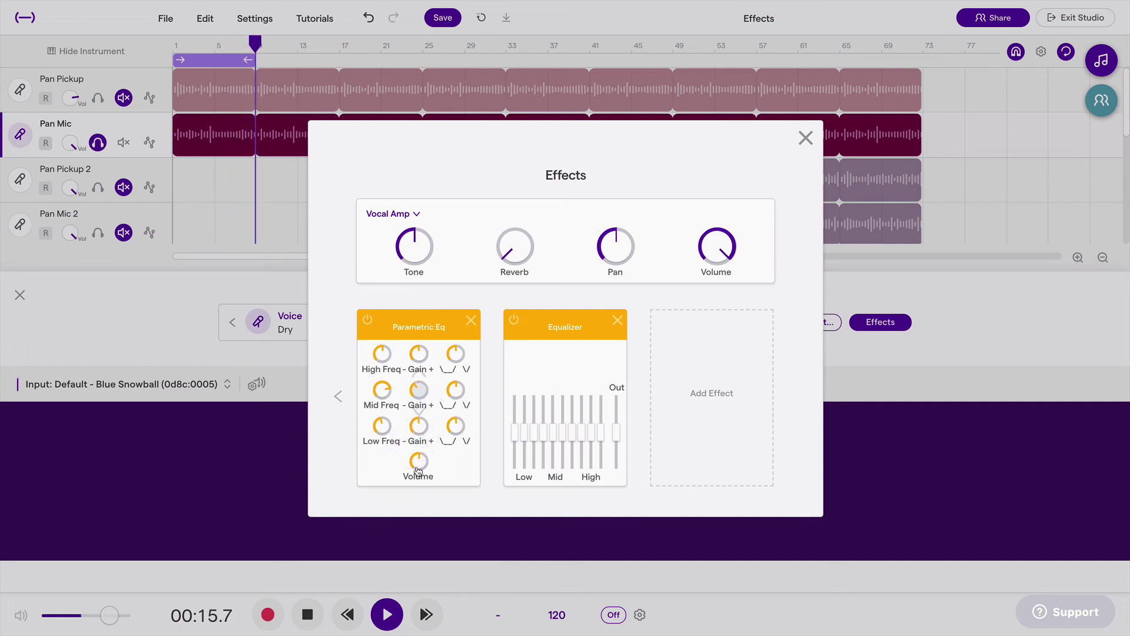
- Turn the high band's gain down
left_click(435, 593)
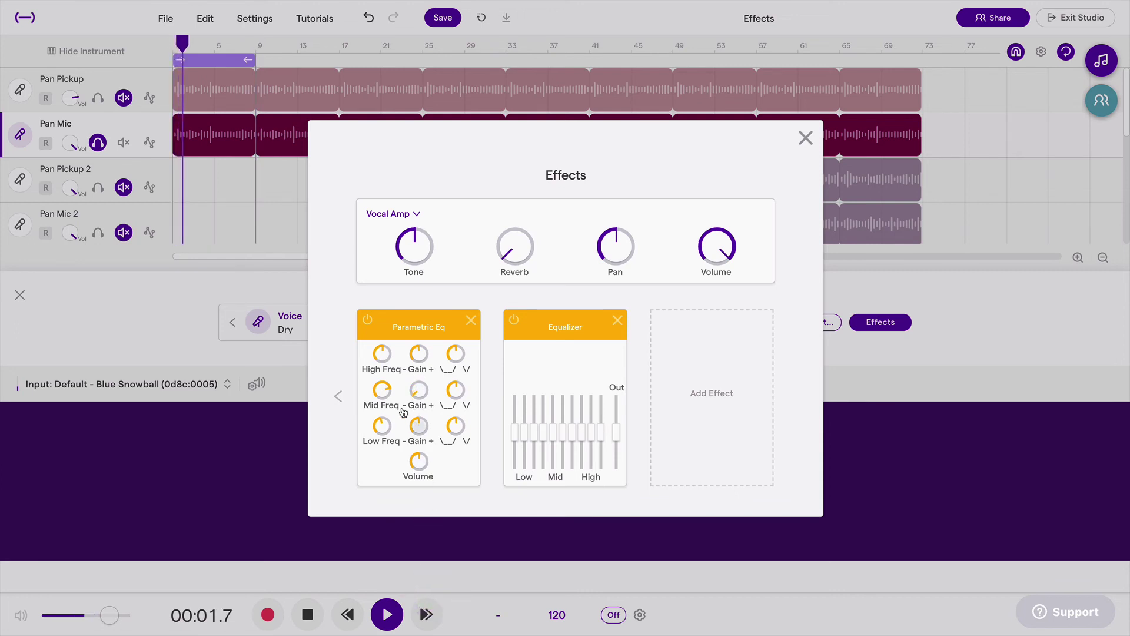
left_click(422, 354)
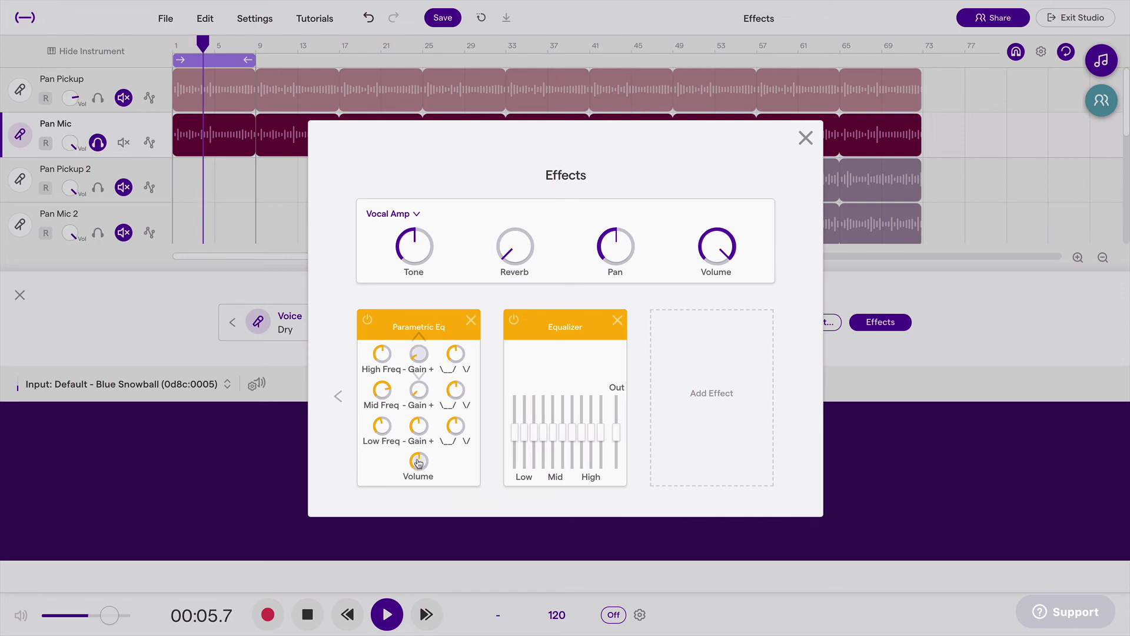
left_click(422, 478)
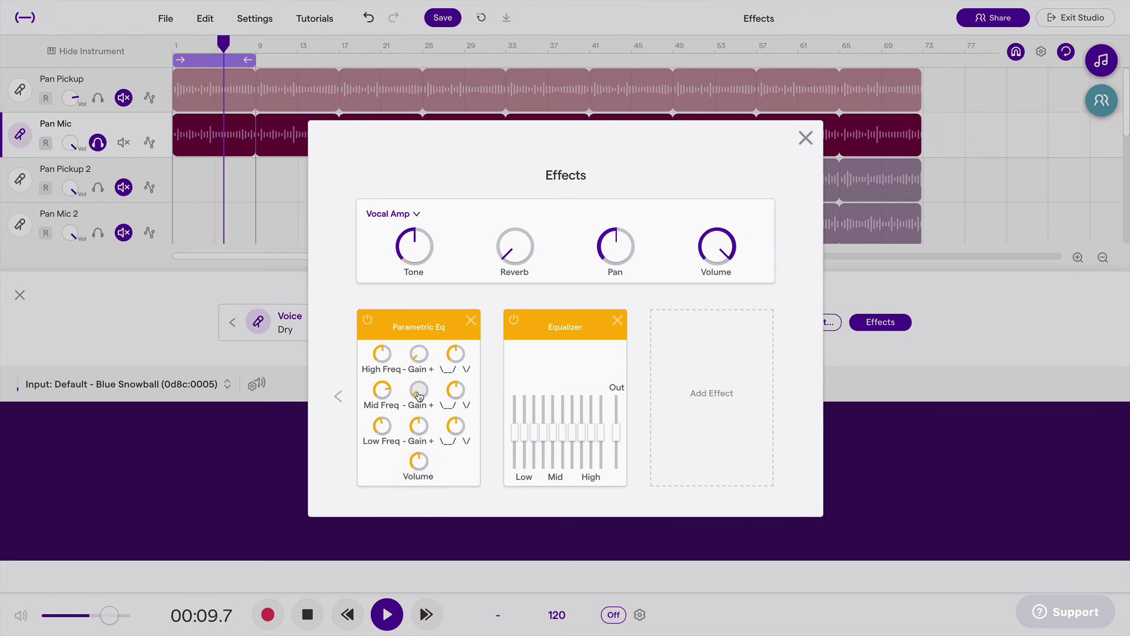
- Adjust the Parametric Eq's Low Freq knob while the loop plays
left_click(406, 256)
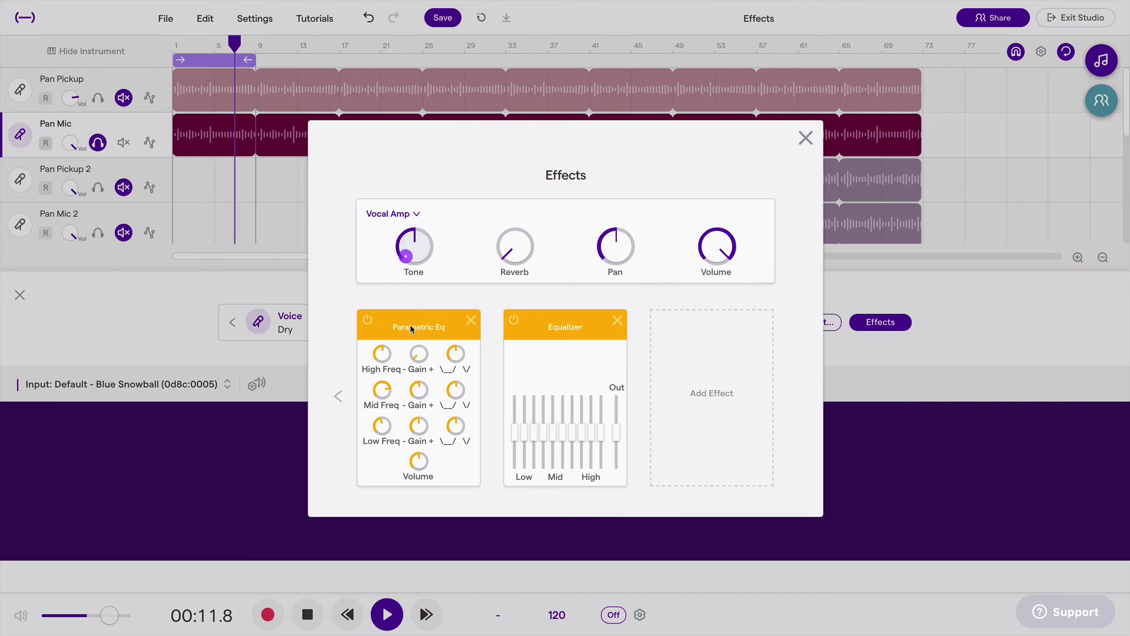
left_click(405, 222)
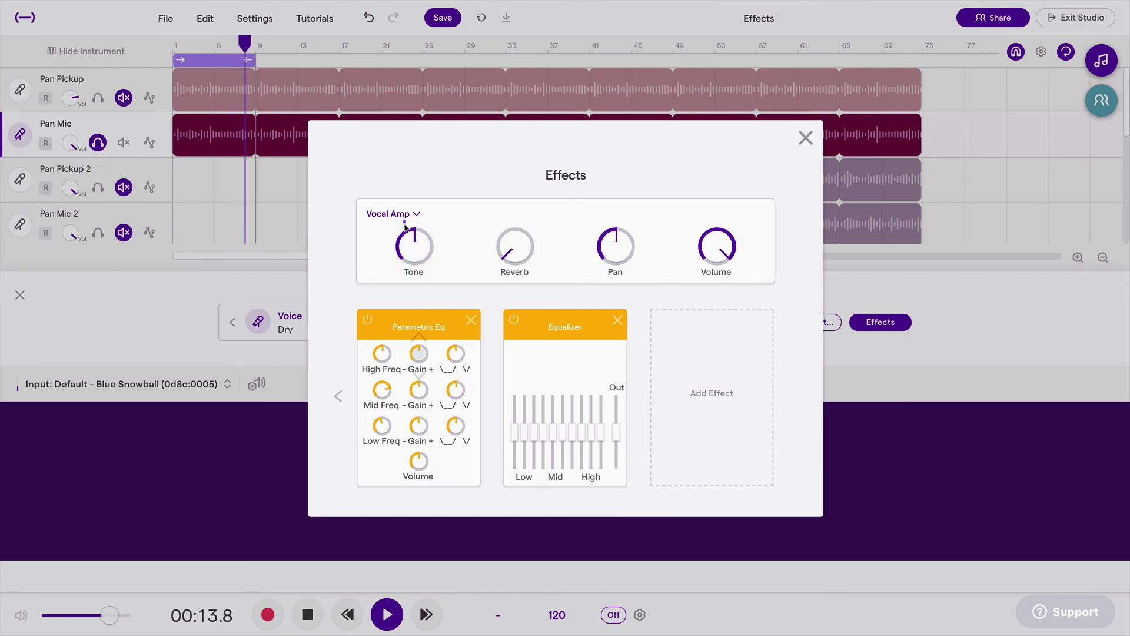
left_click(384, 462)
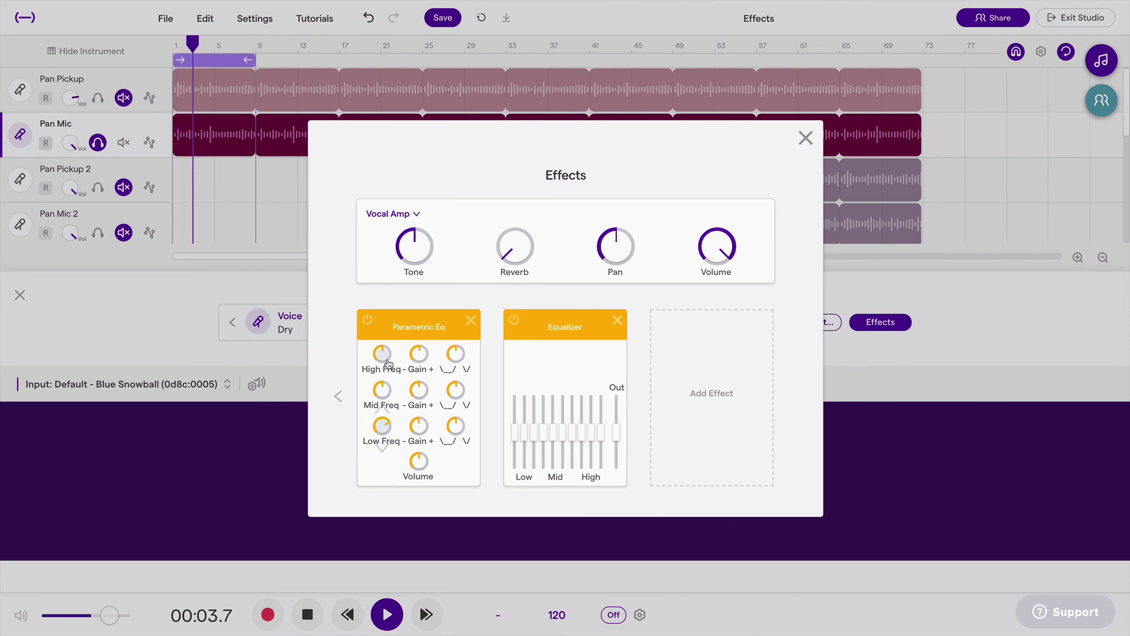
left_click(403, 395)
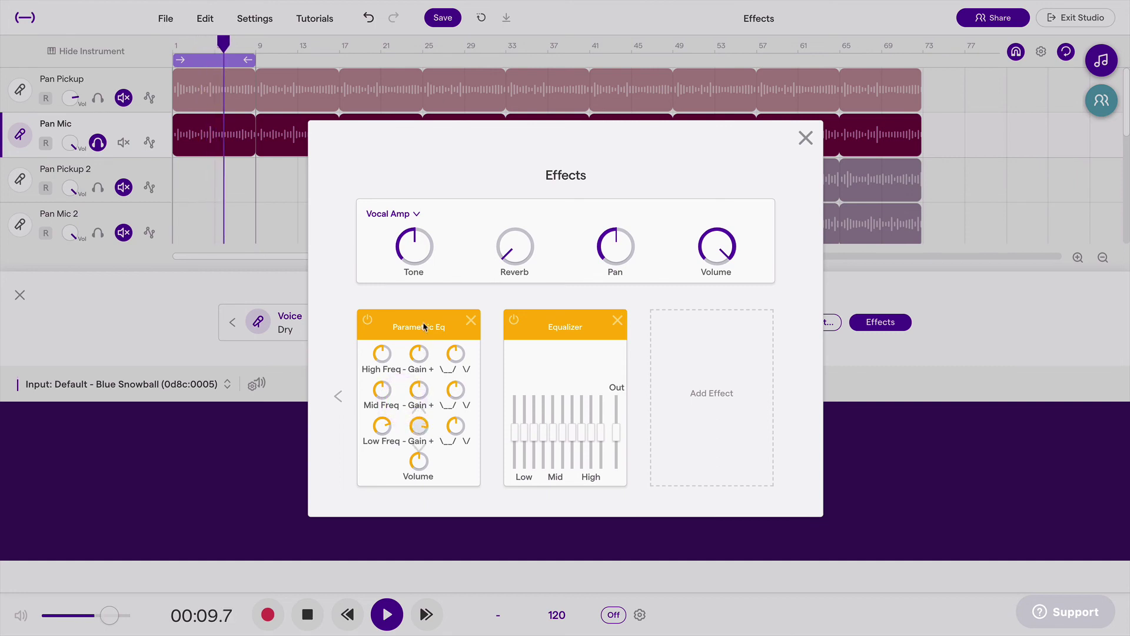
left_click(418, 277)
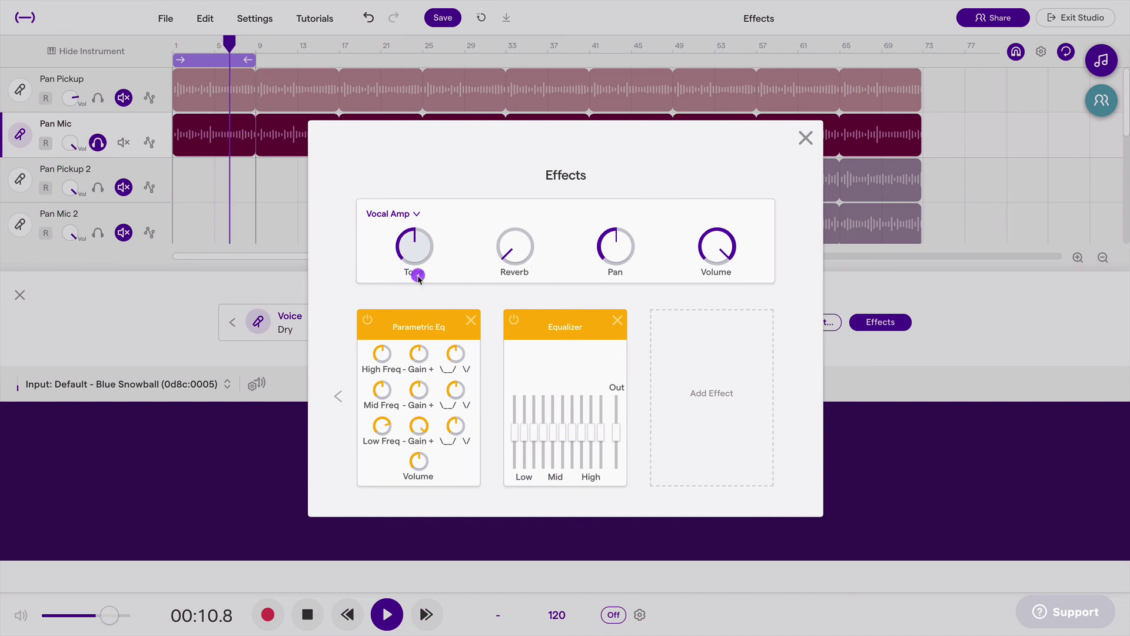
- Turn the low band's gain up, then back down
left_click(418, 444)
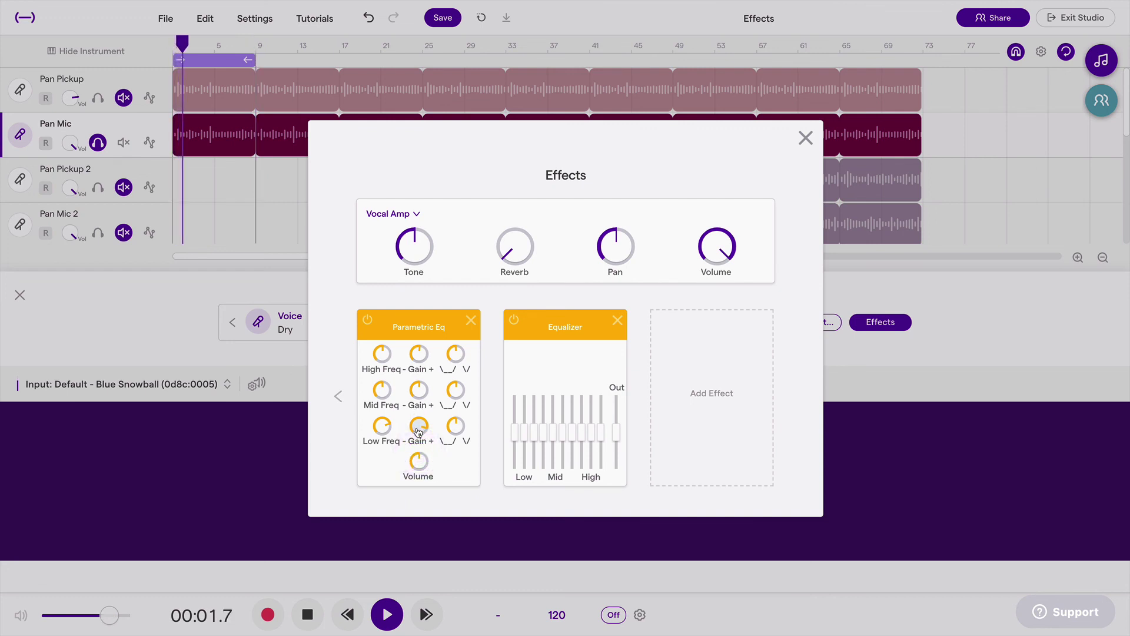
left_click(418, 431)
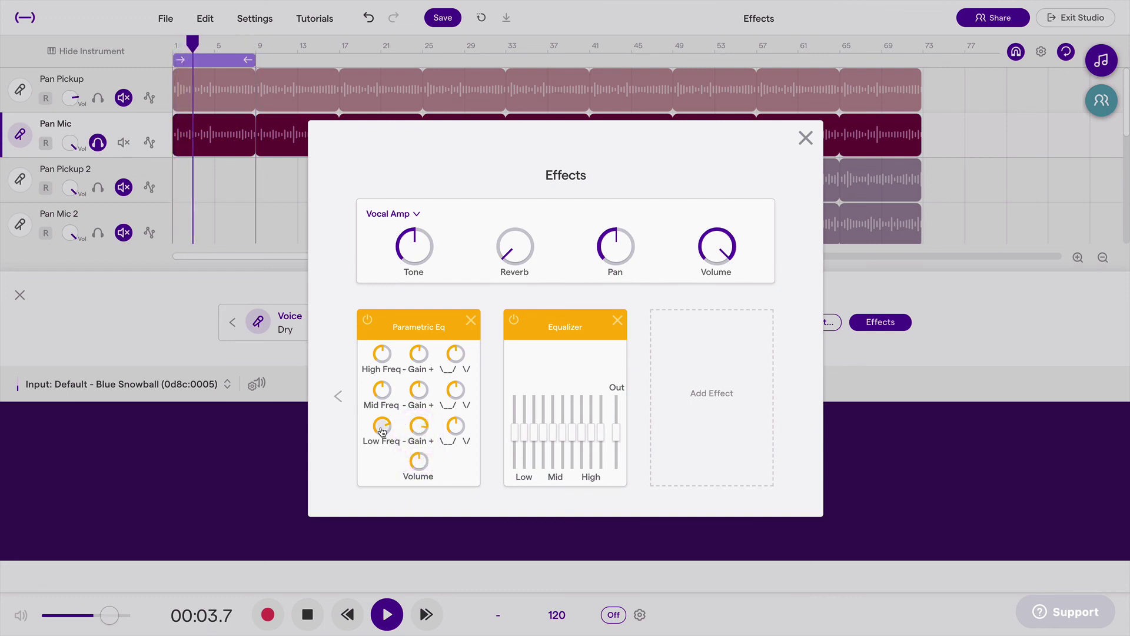
left_click(418, 430)
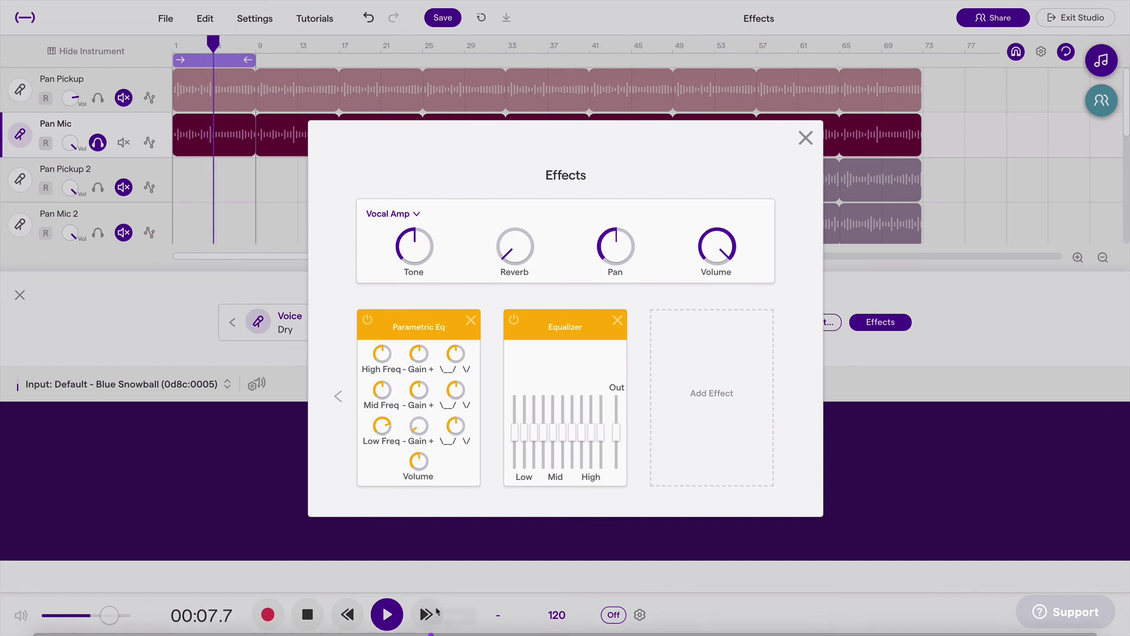
left_click(419, 448)
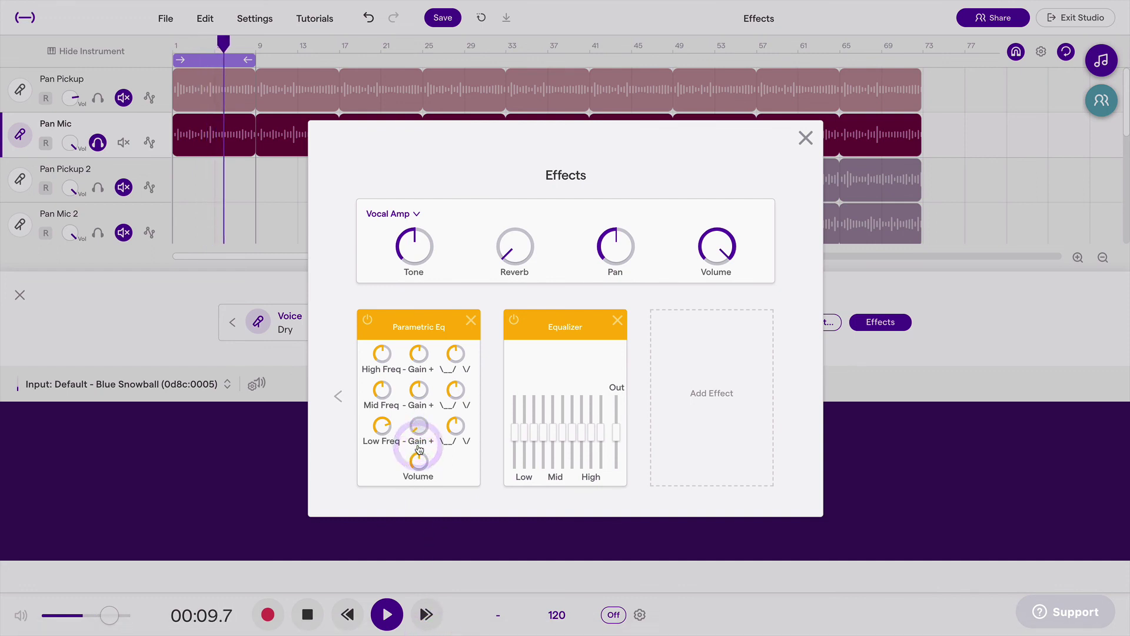